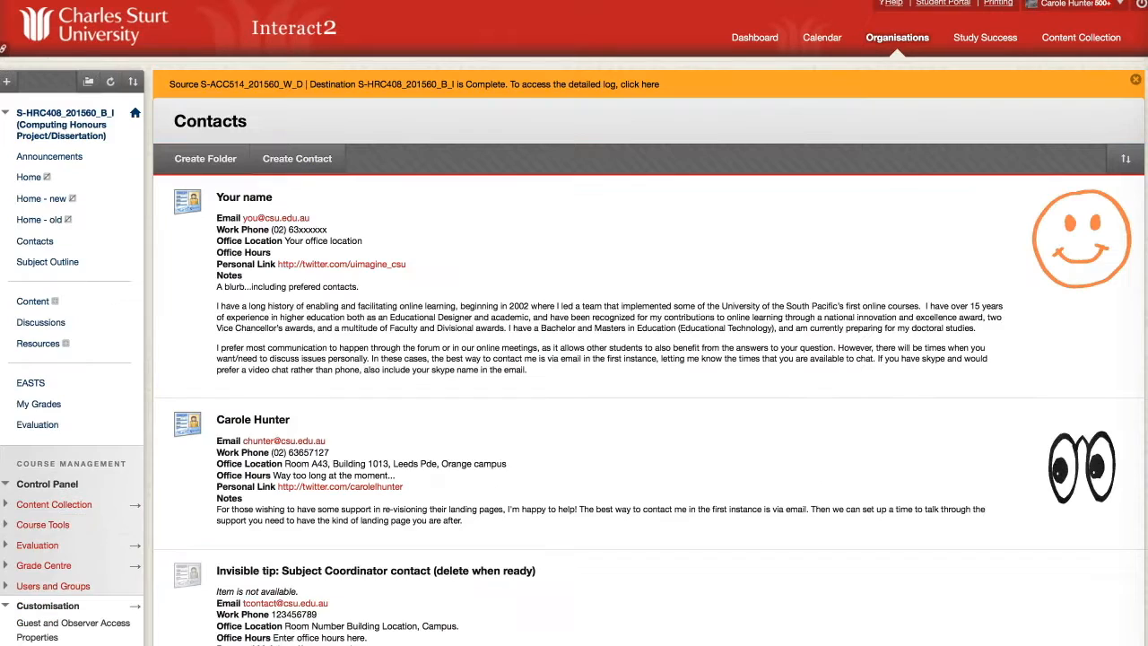
Step: Add a subheader named "Subject Community" to the course menu and place it directly above Announcements
{"action": "left_click_drag", "start_coordinate": [50, 356], "coordinate": [70, 274]}
{"action": "left_click", "coordinate": [6, 82]}
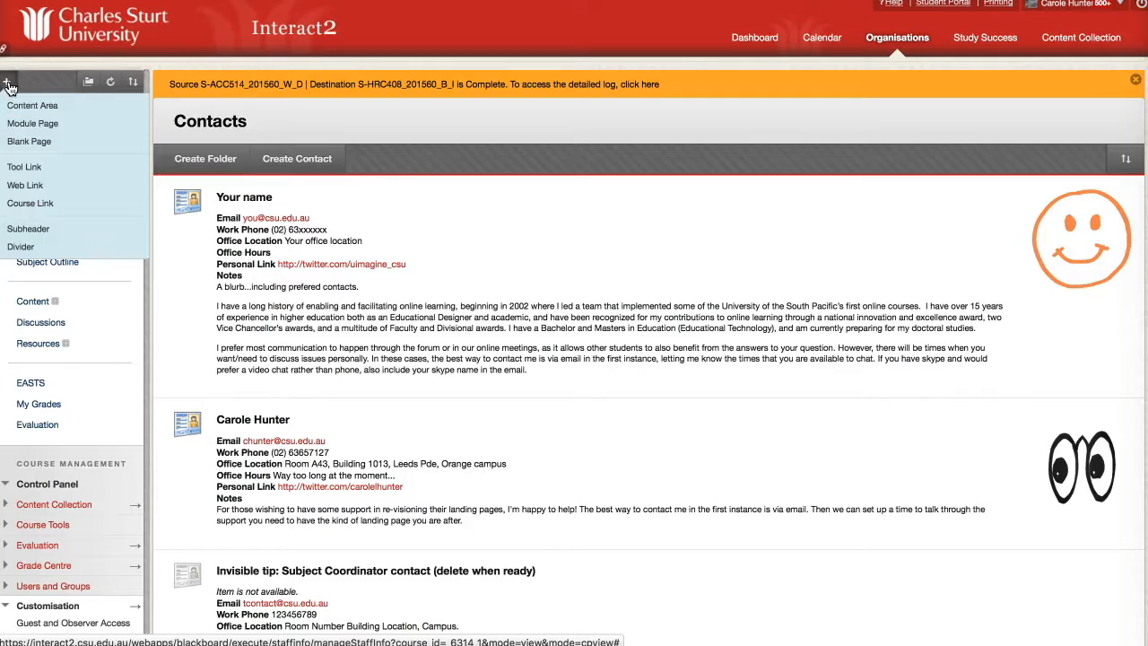
{"action": "left_click", "coordinate": [20, 135]}
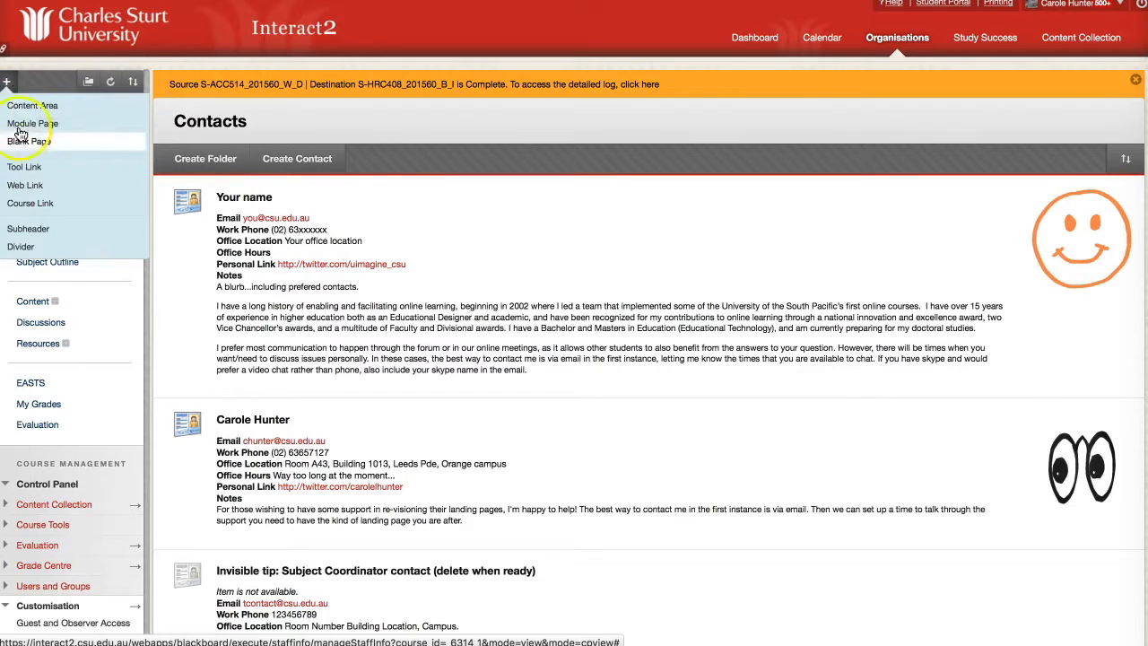
{"action": "left_click", "coordinate": [23, 228]}
{"action": "type", "text": "Subject com"}
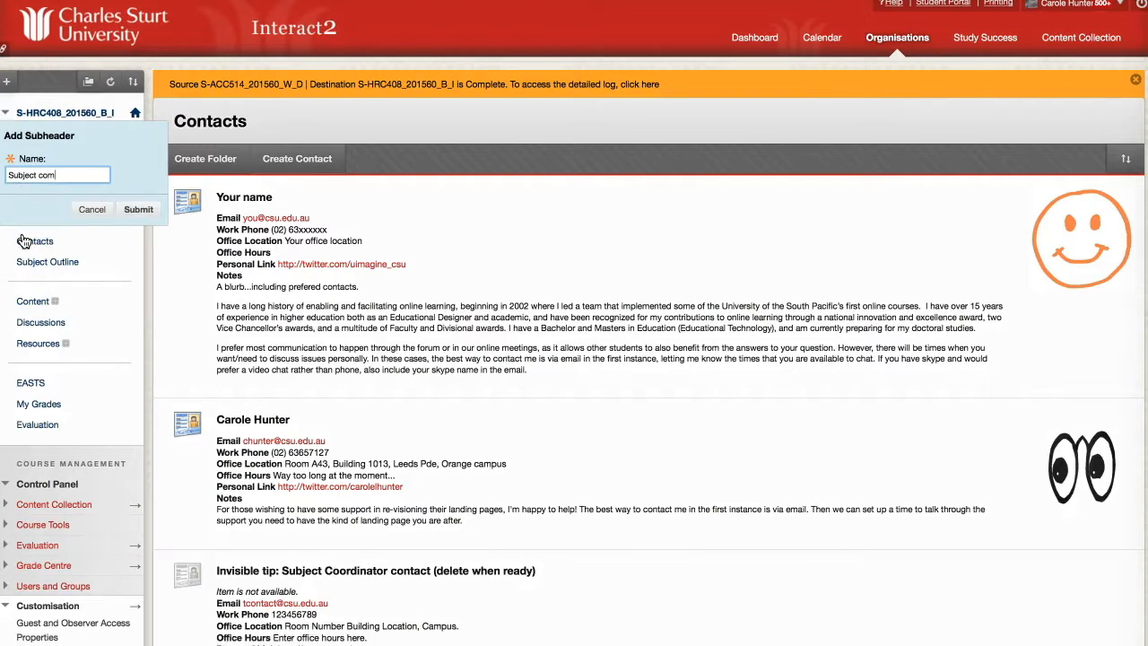
{"action": "key", "text": "BackSpace"}
{"action": "key", "text": "BackSpace"}
{"action": "key", "text": "BackSpace"}
{"action": "type", "text": "ommun"}
{"action": "left_click", "coordinate": [138, 209]}
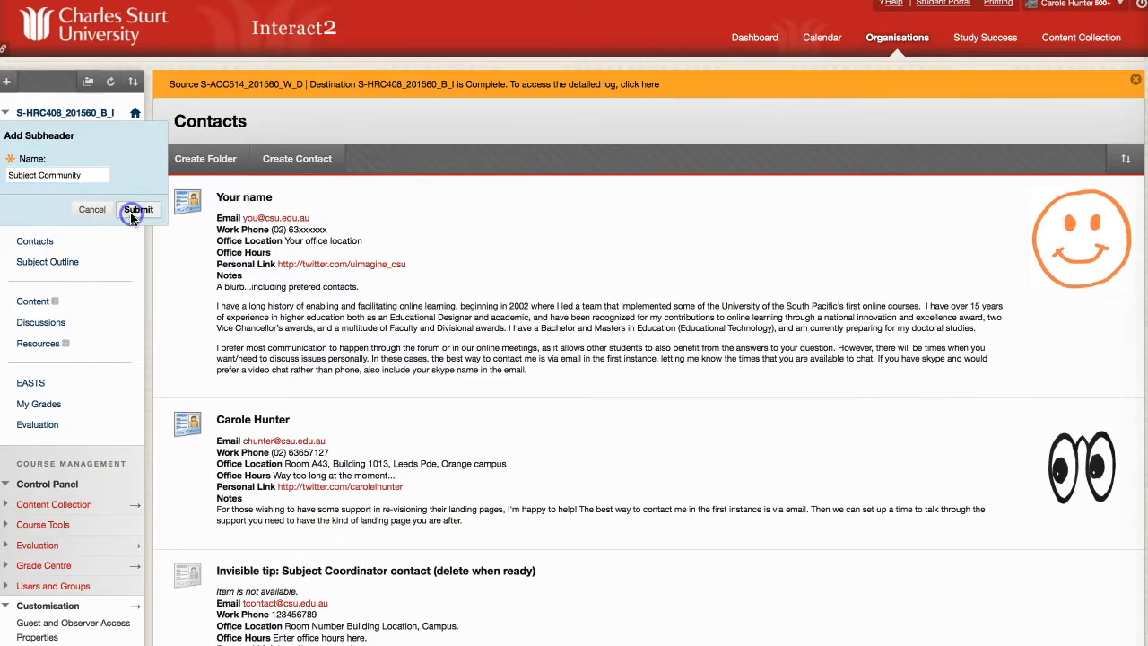
{"action": "left_click_drag", "start_coordinate": [6, 452], "coordinate": [18, 156]}
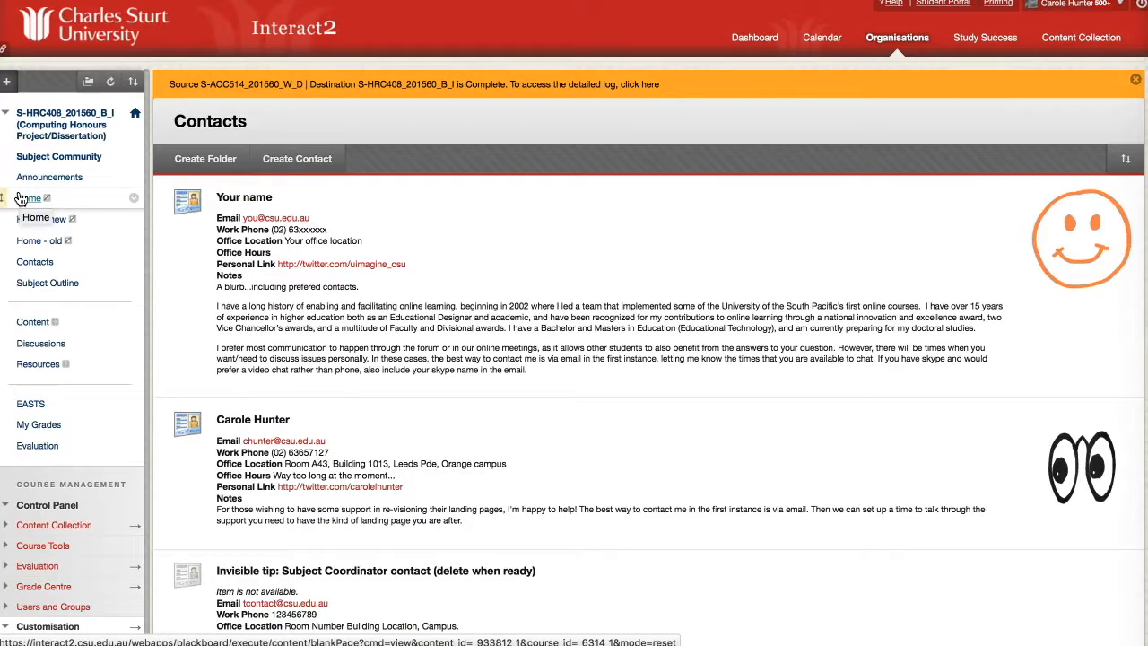
Step: Move Home, Home - new and Home - old to the end of the course menu, and Subject Outline above the Subject Community subheader
{"action": "left_click_drag", "start_coordinate": [19, 198], "coordinate": [18, 446]}
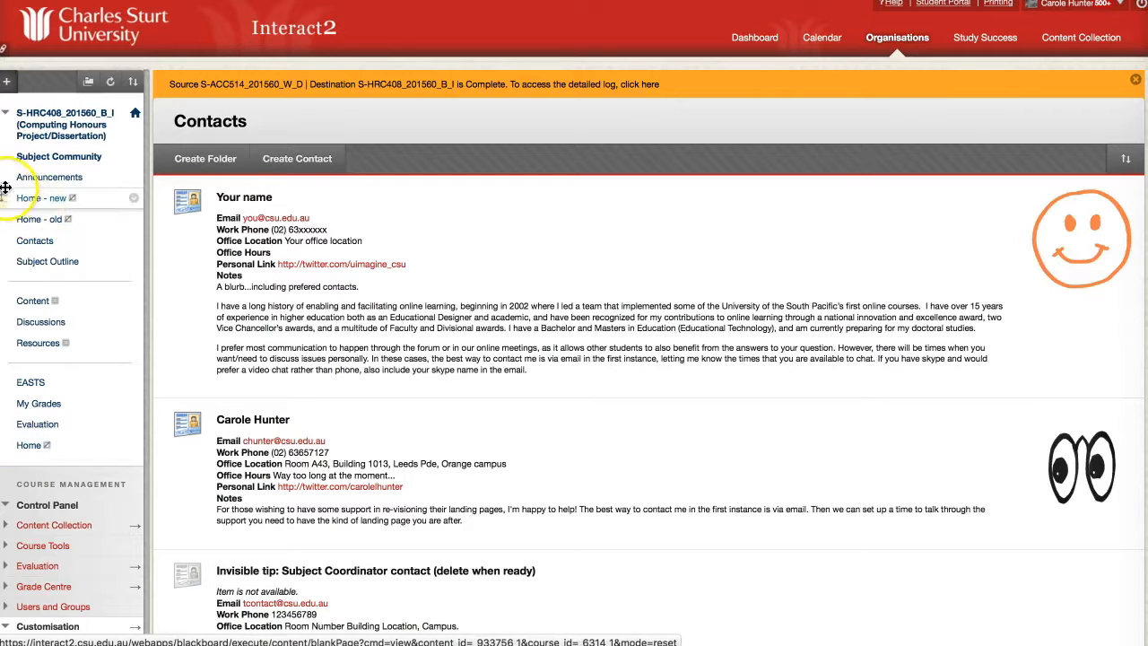
{"action": "left_click_drag", "start_coordinate": [10, 212], "coordinate": [9, 449]}
{"action": "left_click_drag", "start_coordinate": [4, 195], "coordinate": [24, 456]}
{"action": "left_click_drag", "start_coordinate": [8, 221], "coordinate": [33, 170]}
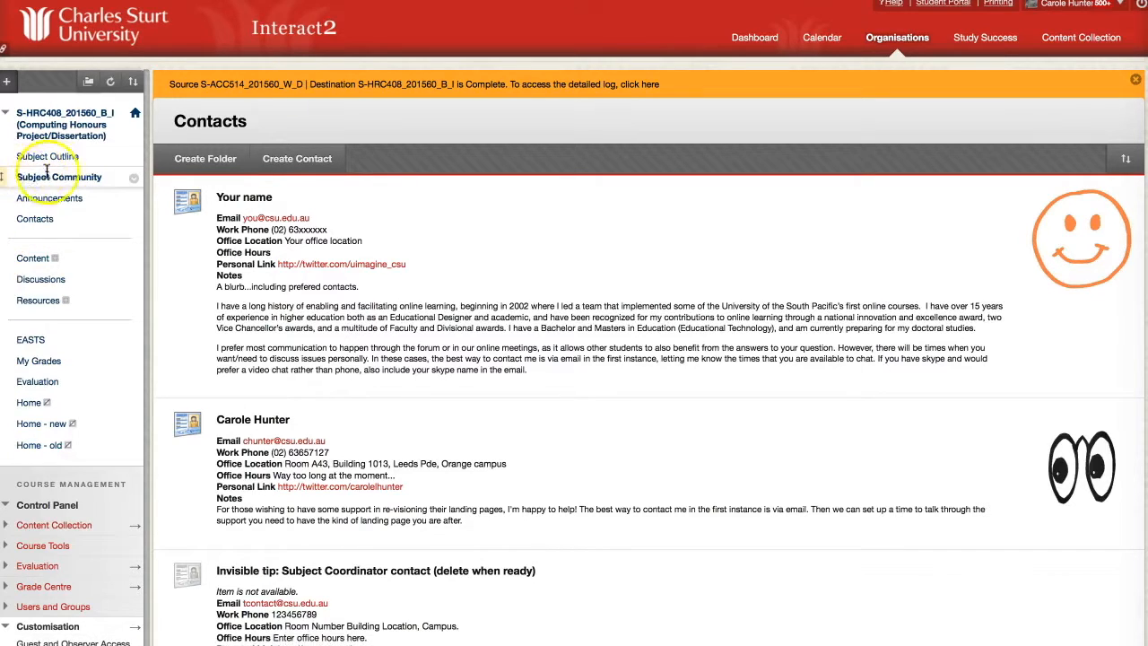
Step: Add a menu divider, placing one between Subject Outline and Subject Community, and move Content below Home - old
{"action": "left_click", "coordinate": [7, 84]}
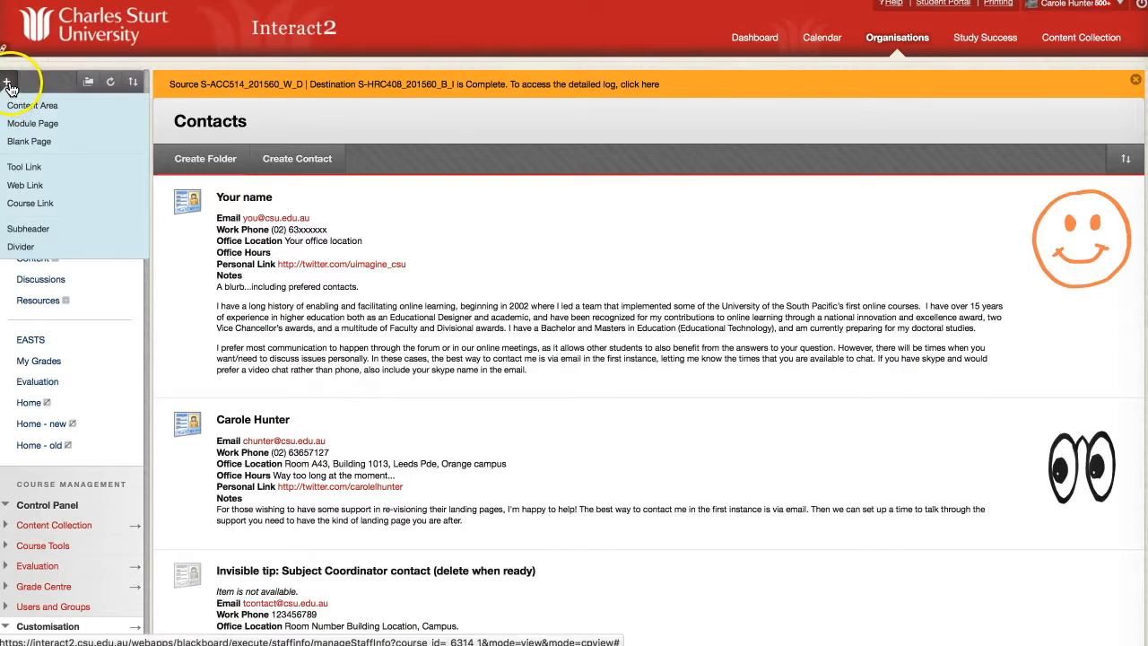
{"action": "left_click", "coordinate": [22, 246]}
{"action": "left_click_drag", "start_coordinate": [11, 249], "coordinate": [11, 179]}
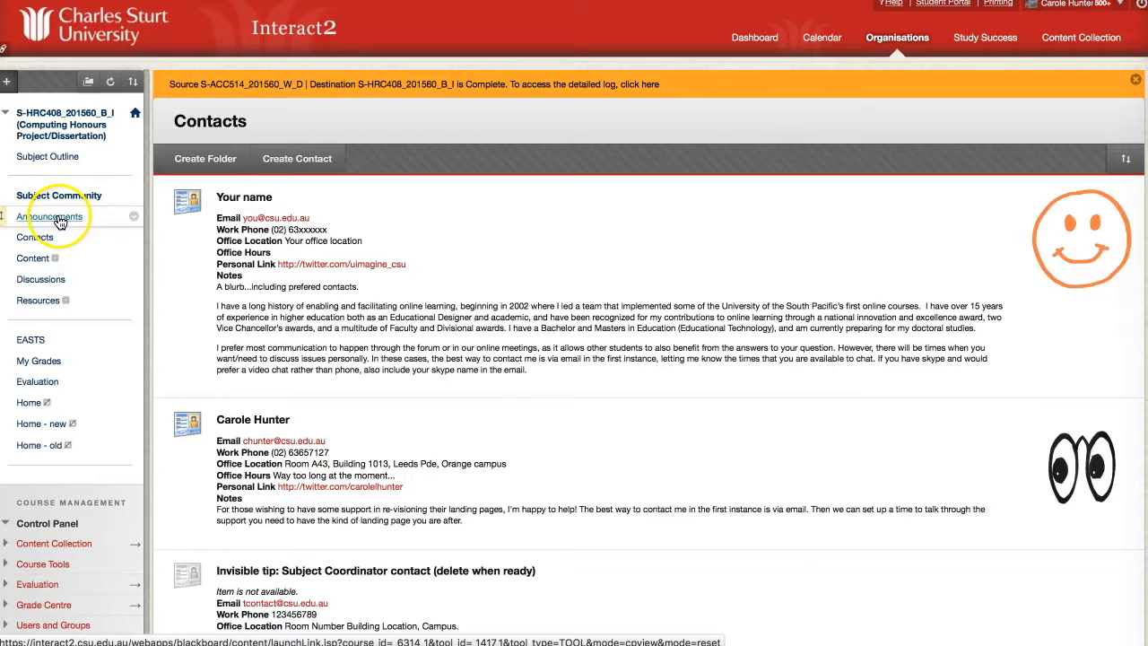
{"action": "left_click_drag", "start_coordinate": [49, 262], "coordinate": [59, 444]}
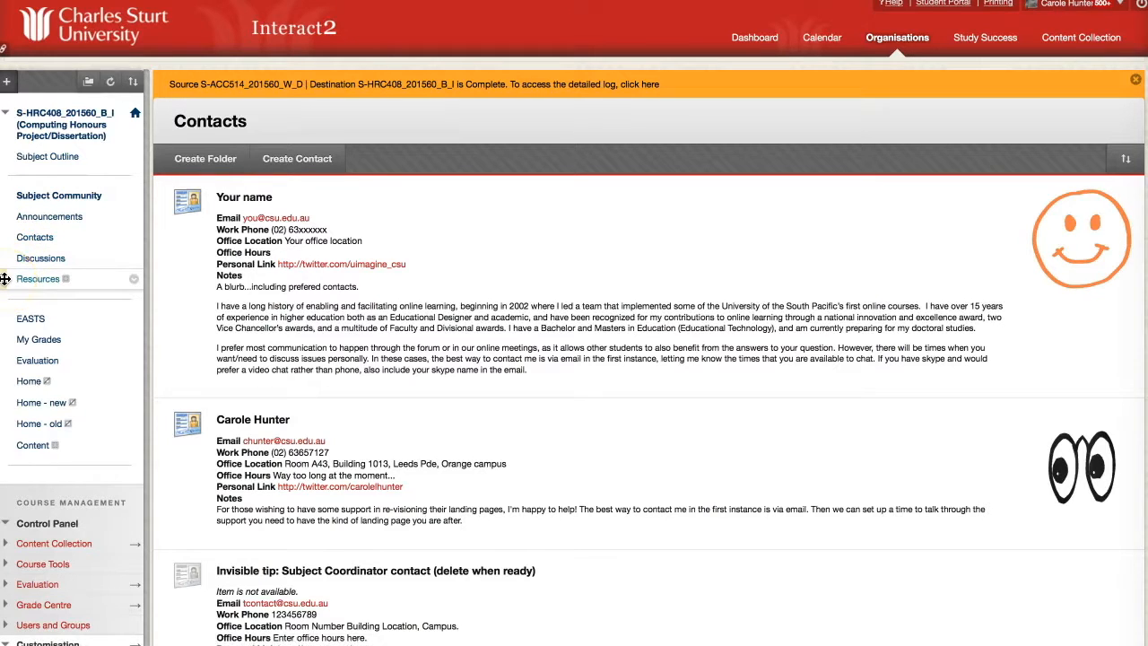
Step: Add a subheader named "Learning Content and Activities" and place it between Discussions and Resources in the course menu
{"action": "left_click", "coordinate": [6, 82]}
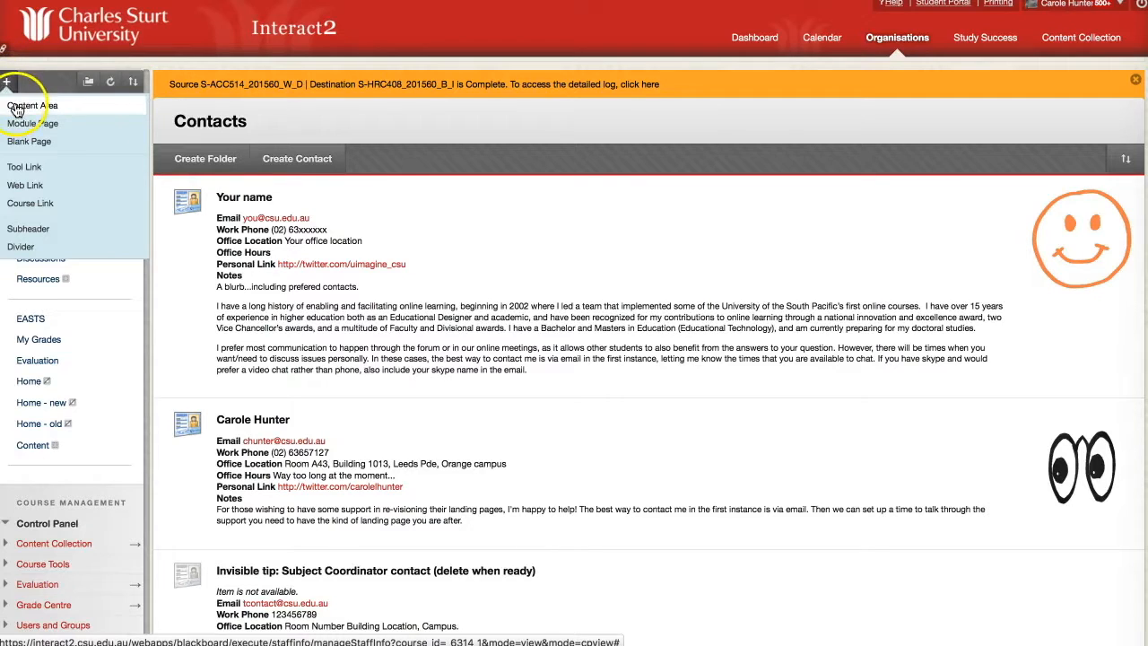
{"action": "left_click", "coordinate": [23, 235]}
{"action": "type", "text": "Lea"}
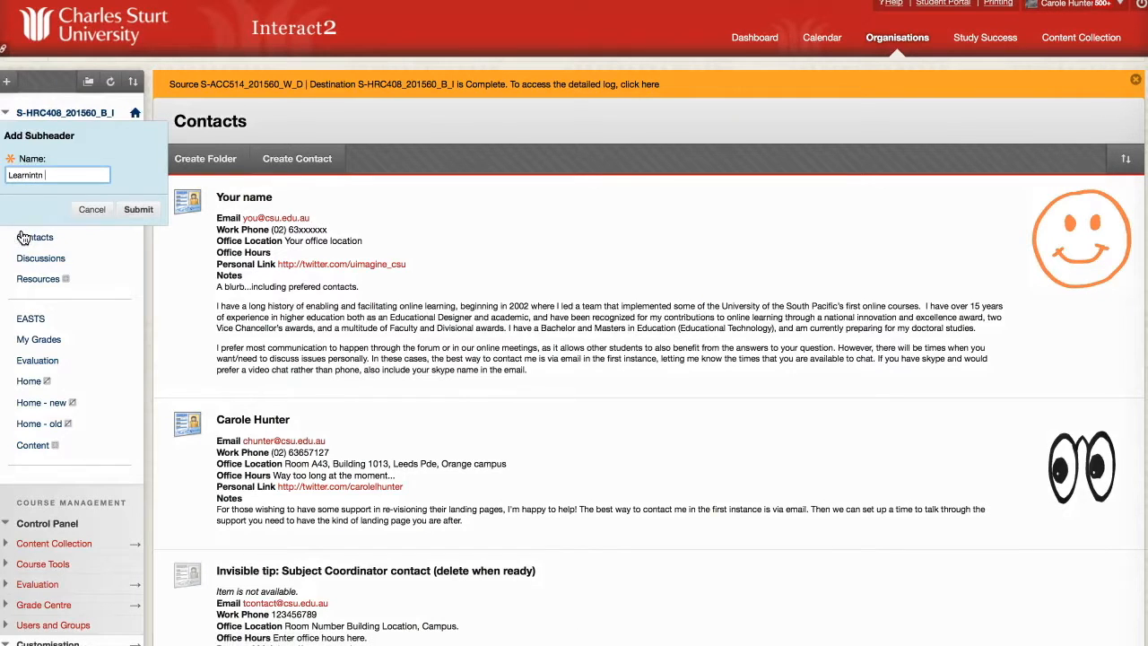
{"action": "type", "text": "rning"}
{"action": "type", "text": "tivities"}
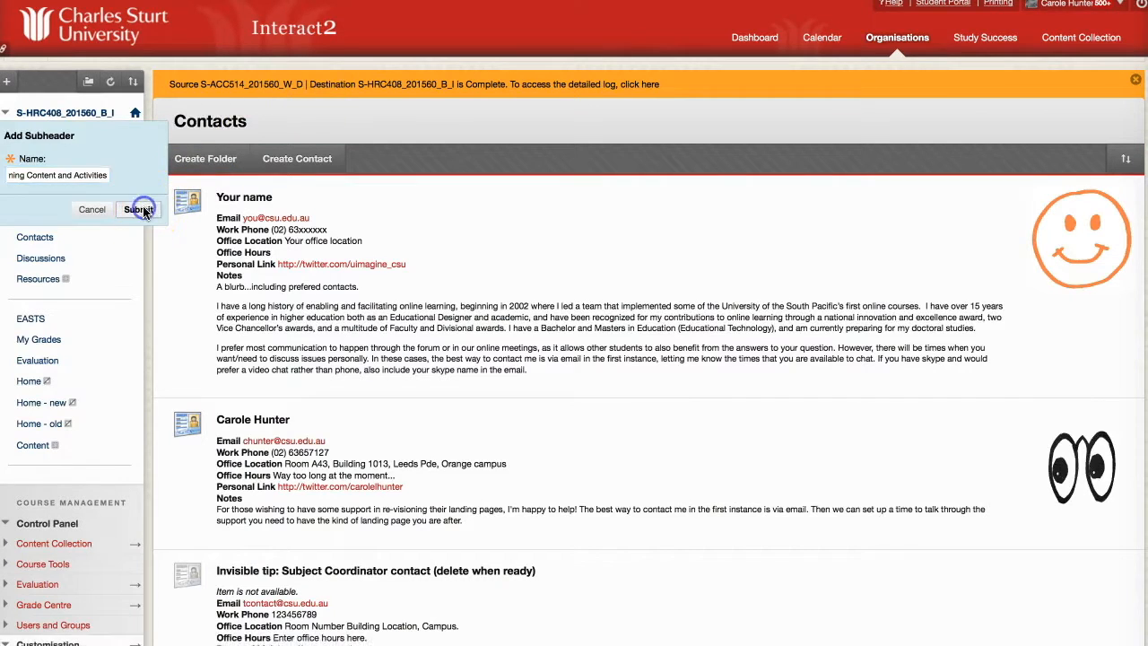
{"action": "left_click", "coordinate": [144, 210]}
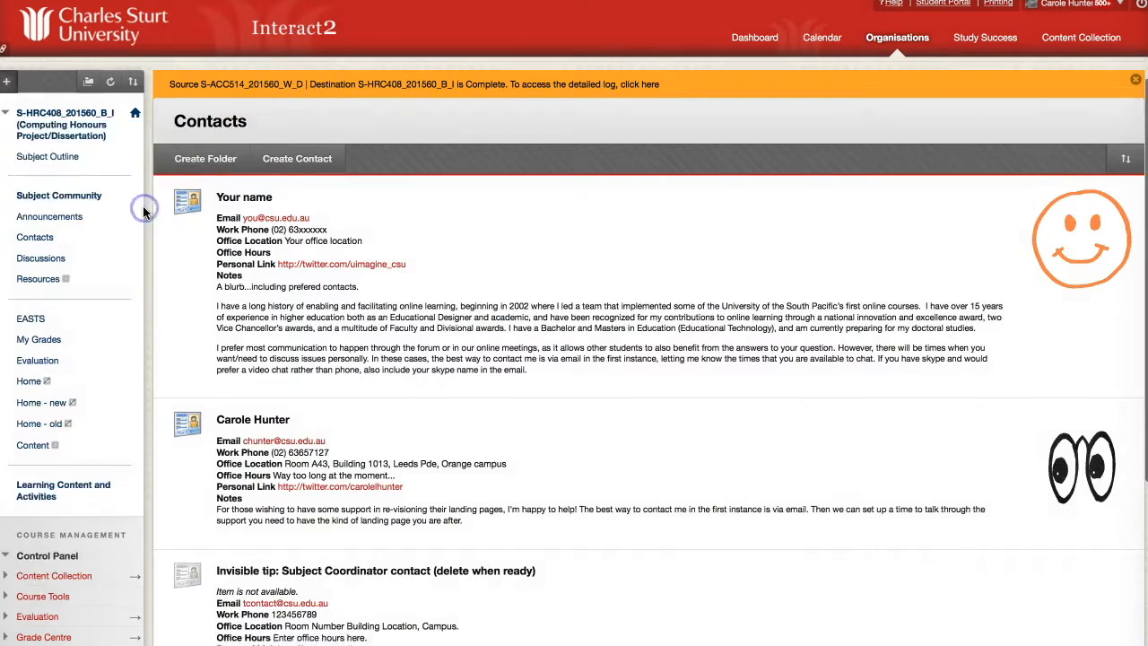
{"action": "left_click_drag", "start_coordinate": [18, 487], "coordinate": [23, 280]}
Step: Add a divider between Discussions and Learning Content and Activities, and move the divider under Resources to below Evaluation
{"action": "left_click", "coordinate": [7, 81]}
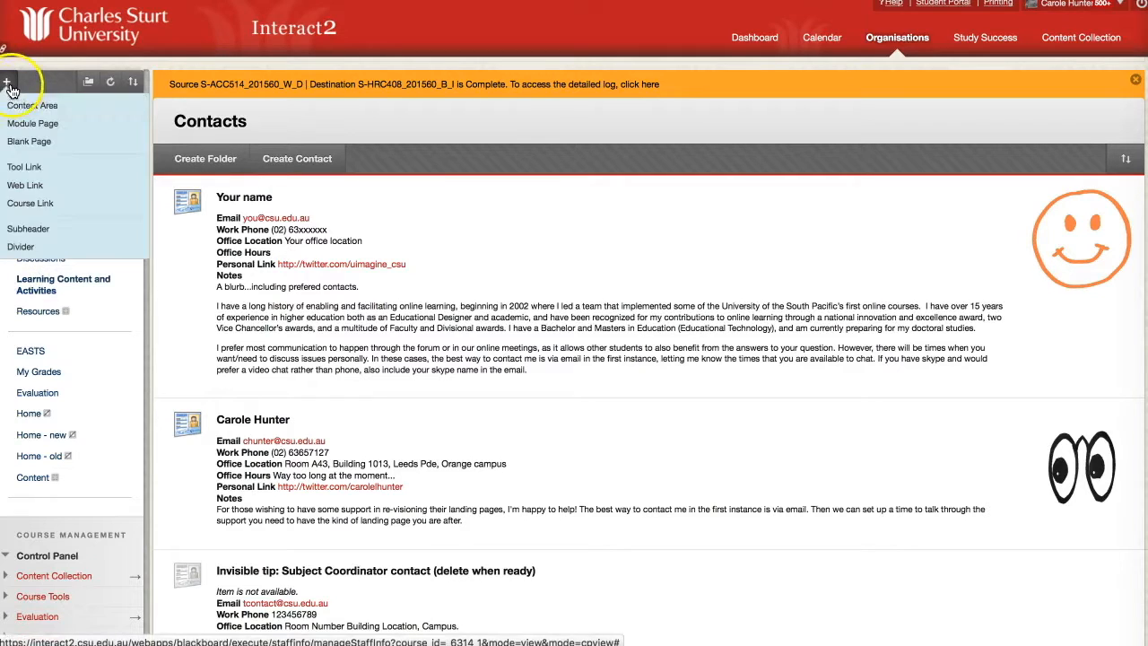
{"action": "left_click", "coordinate": [27, 243]}
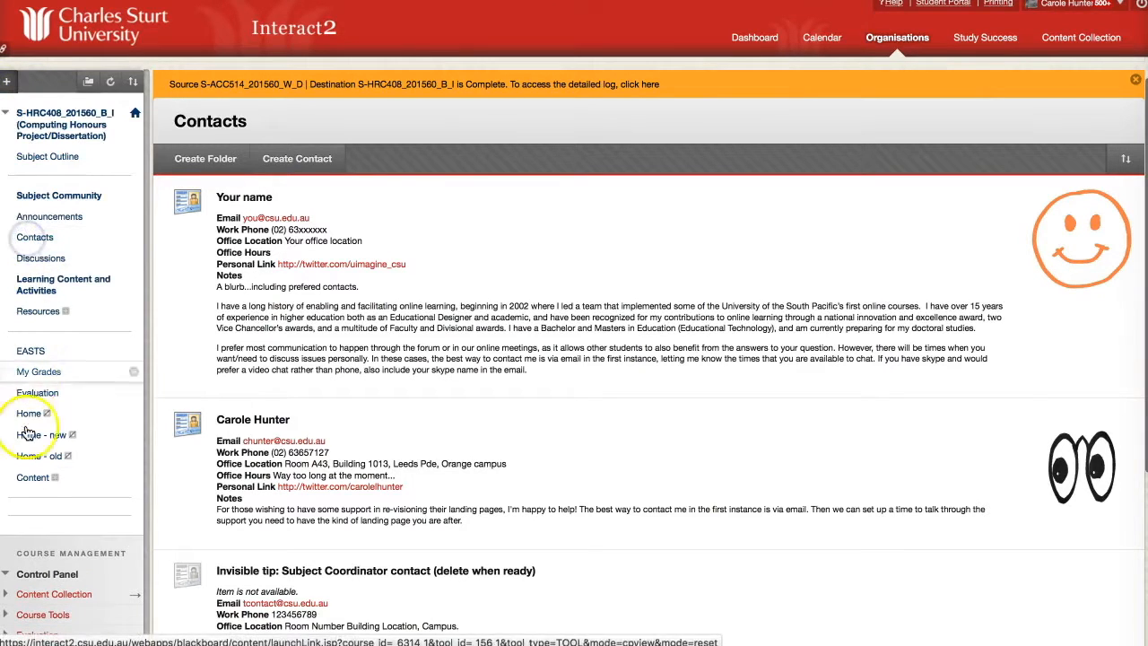
{"action": "left_click_drag", "start_coordinate": [13, 505], "coordinate": [11, 271]}
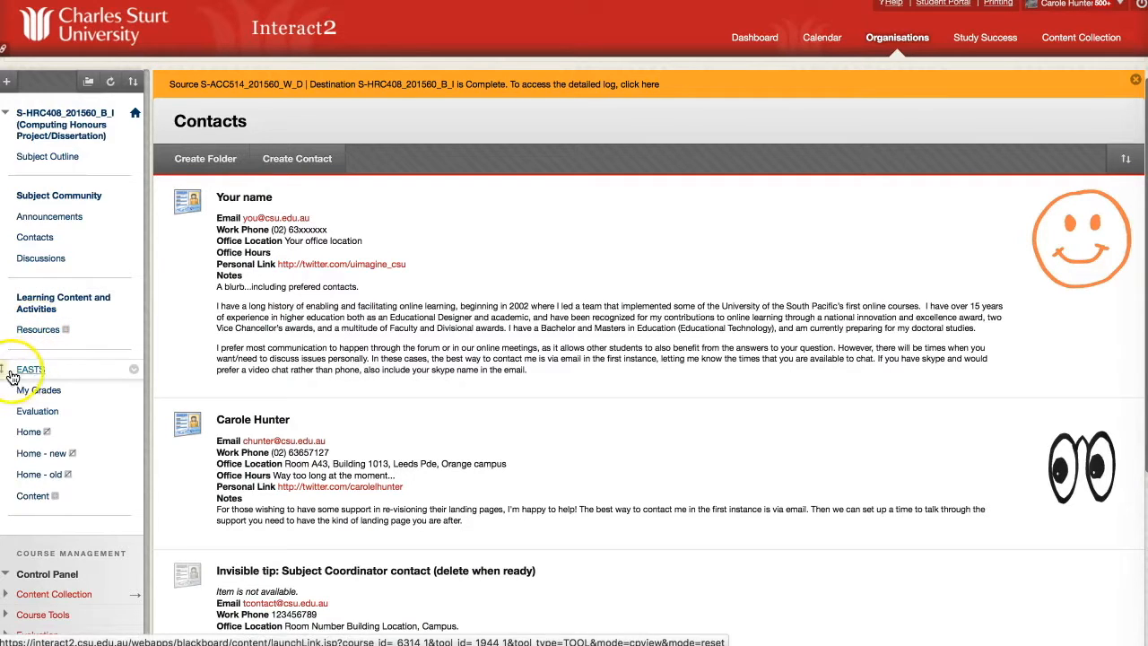
{"action": "left_click_drag", "start_coordinate": [5, 369], "coordinate": [6, 392]}
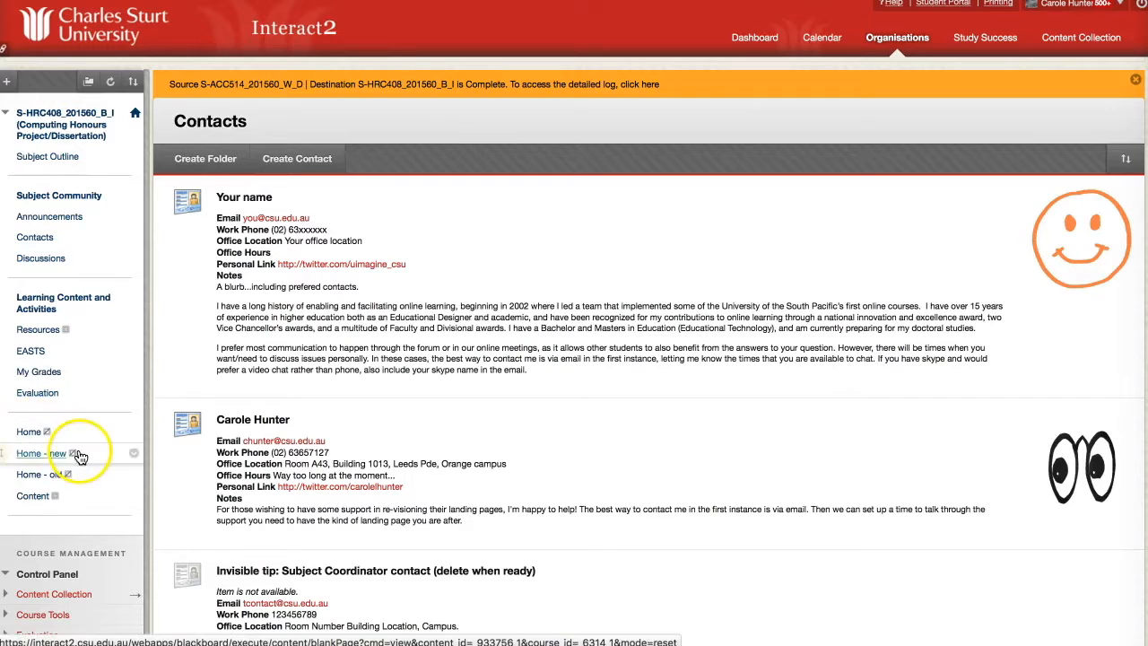